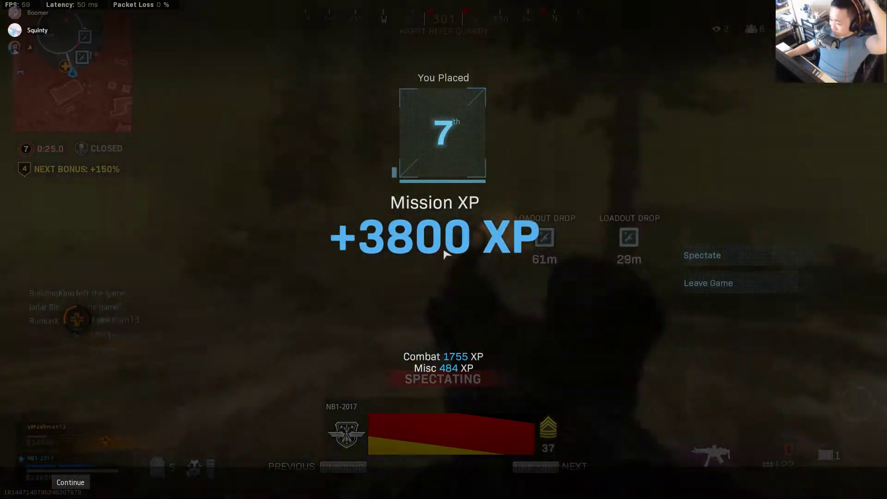
# Step: Leave the finished 7th-place match to bring up the pull-party-out prompt
pyautogui.click(708, 283)
# Step: Pull the whole party out of the match, then show the Social friends list
pyautogui.click(511, 250)
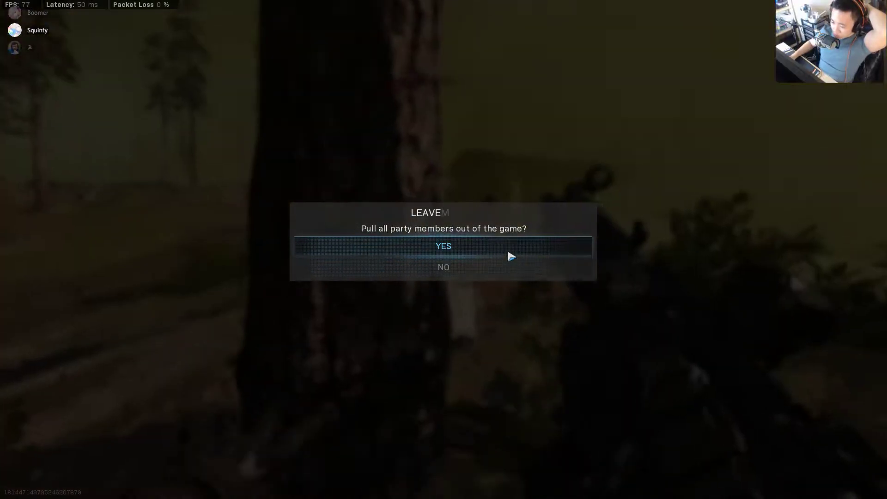
pyautogui.click(511, 256)
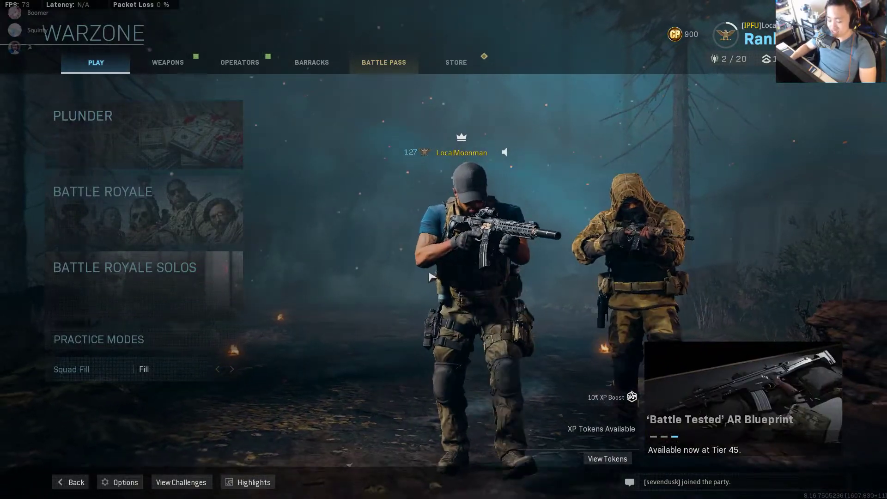
pyautogui.click(749, 61)
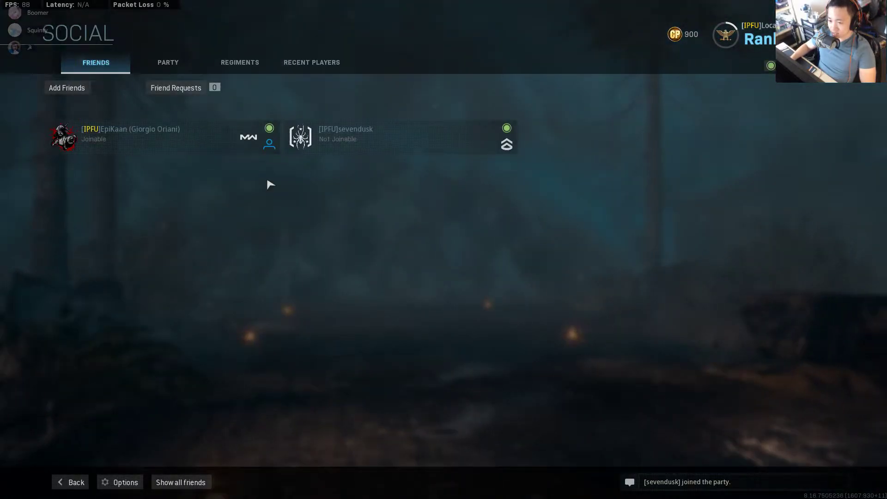
pyautogui.moveTo(401, 136)
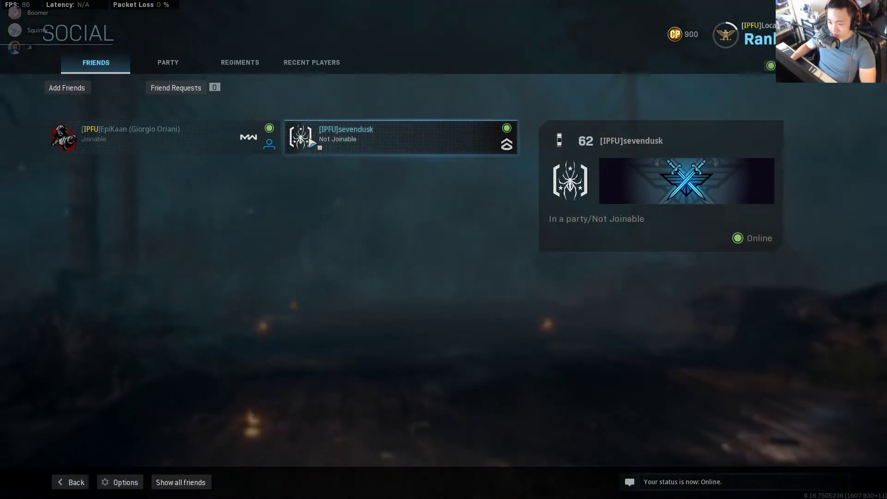
# Step: Invite the joinable friend to the party, close Social, and switch to the desktop
pyautogui.rightClick(242, 136)
pyautogui.click(236, 196)
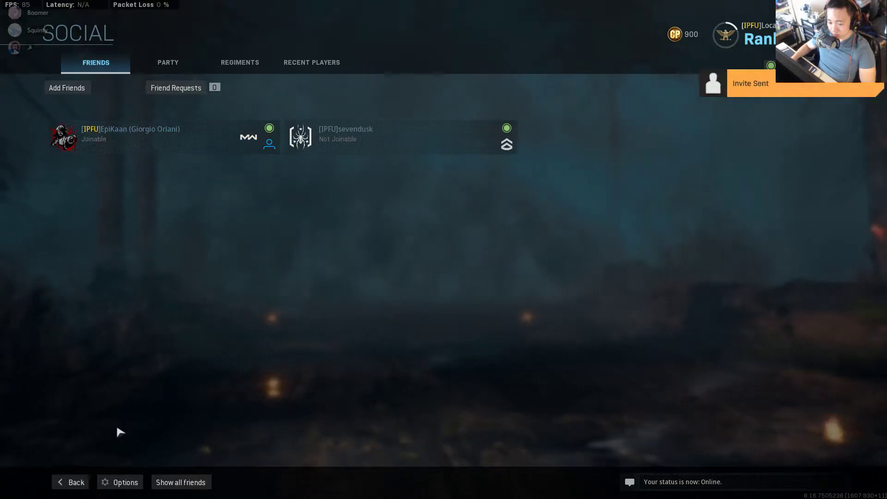
pyautogui.press('Escape')
pyautogui.hotkey('alt', 'Tab')
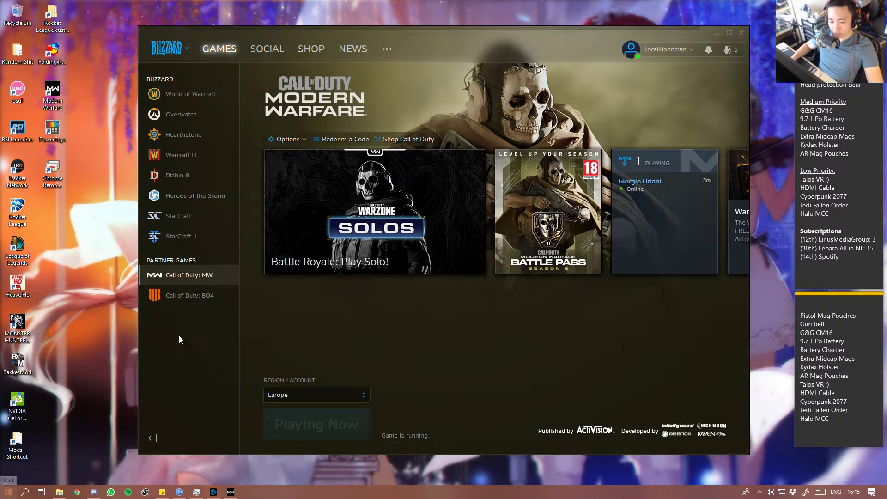
pyautogui.press('super')
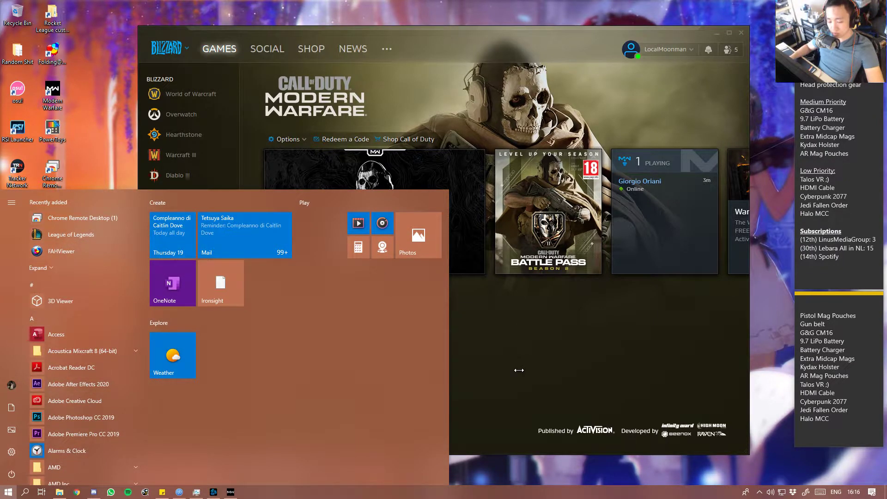
pyautogui.press('Escape')
pyautogui.click(231, 493)
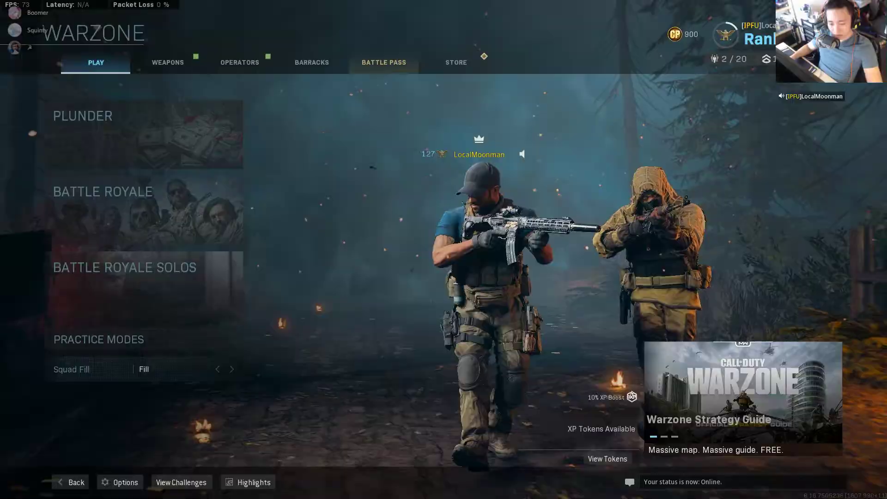
pyautogui.hotkey('alt', 'Tab')
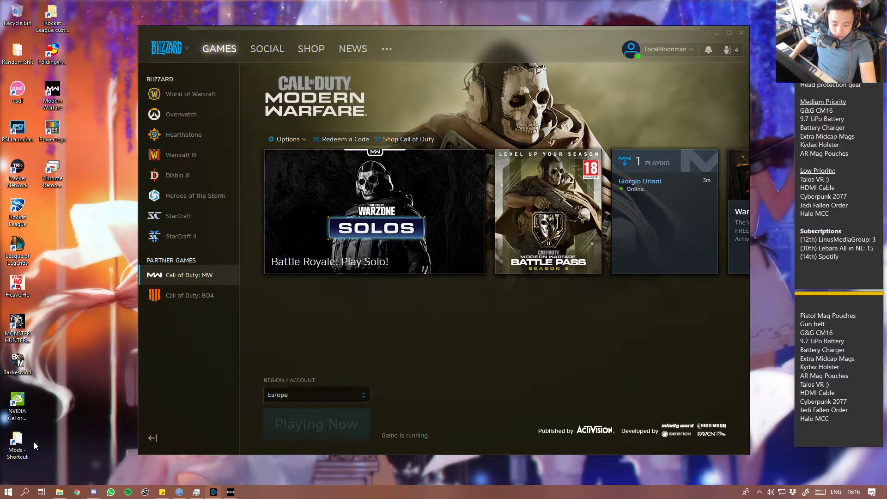
pyautogui.click(8, 492)
pyautogui.click(8, 492)
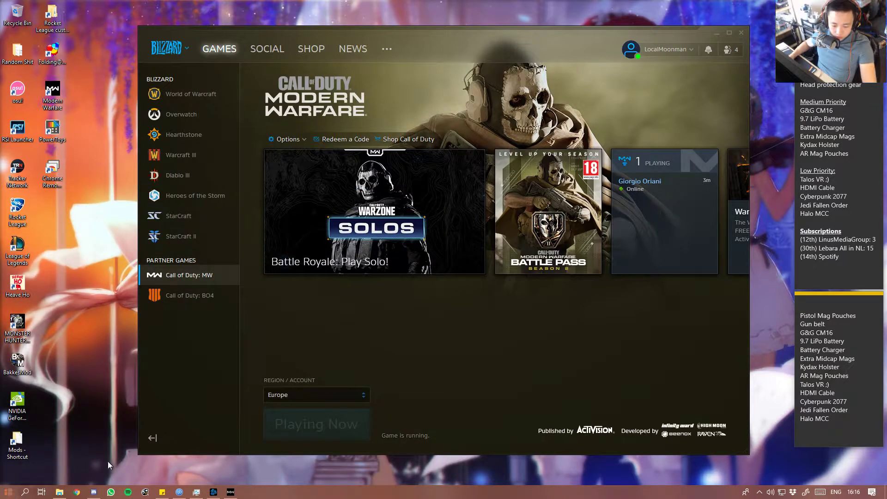
pyautogui.press('super')
pyautogui.write('raz')
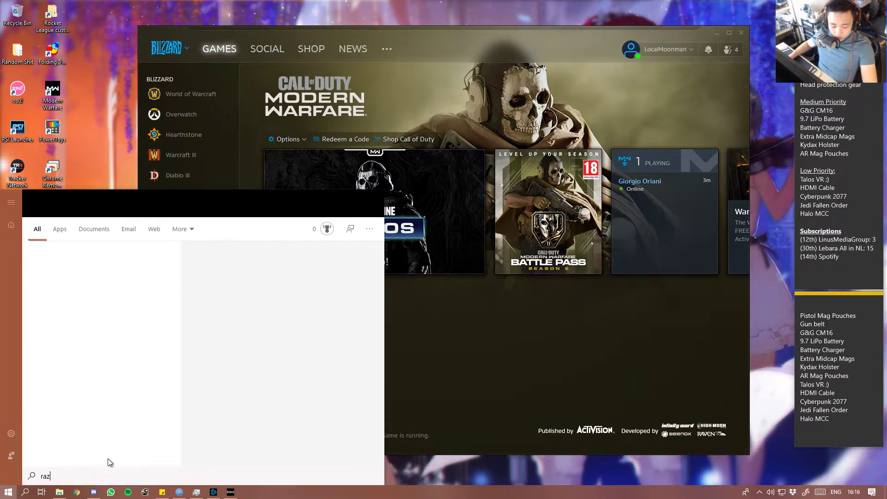
pyautogui.write('er')
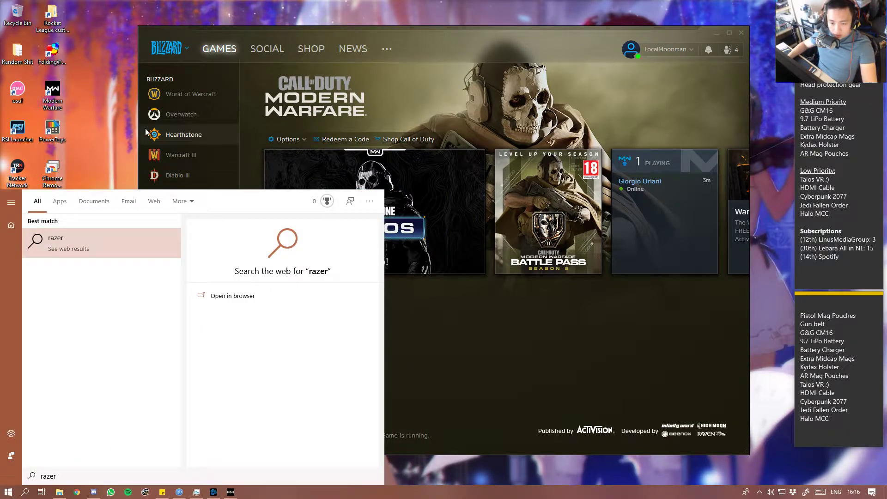
pyautogui.click(118, 166)
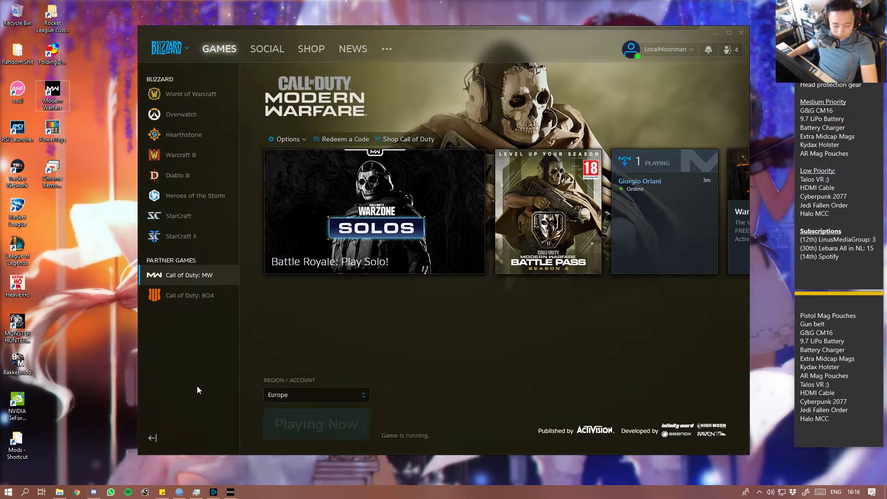
pyautogui.moveTo(374, 211)
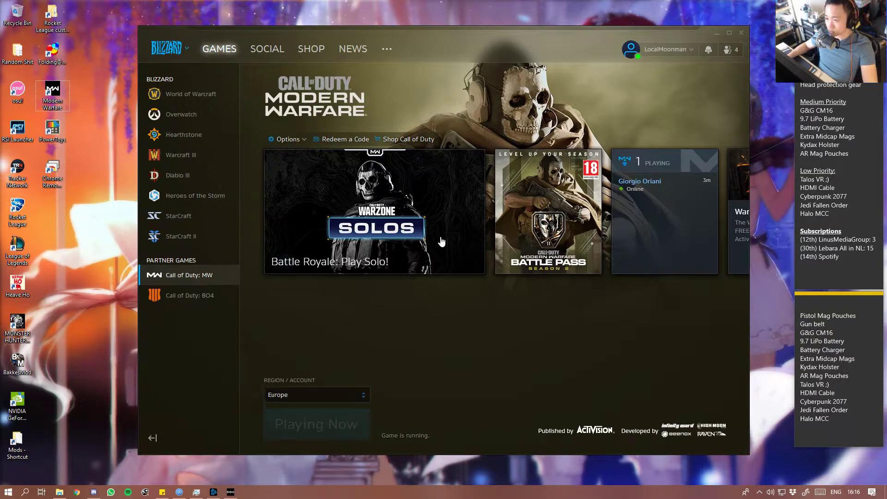
pyautogui.moveTo(699, 38); pyautogui.dragTo(652, 33)
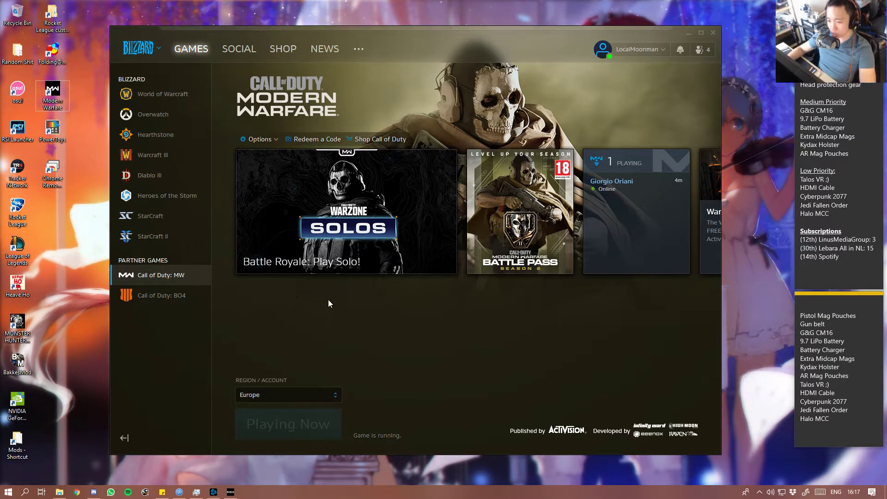
pyautogui.click(451, 102)
# Step: Nudge the Battle.net launcher window slightly to the right
pyautogui.moveTo(459, 34); pyautogui.dragTo(468, 35)
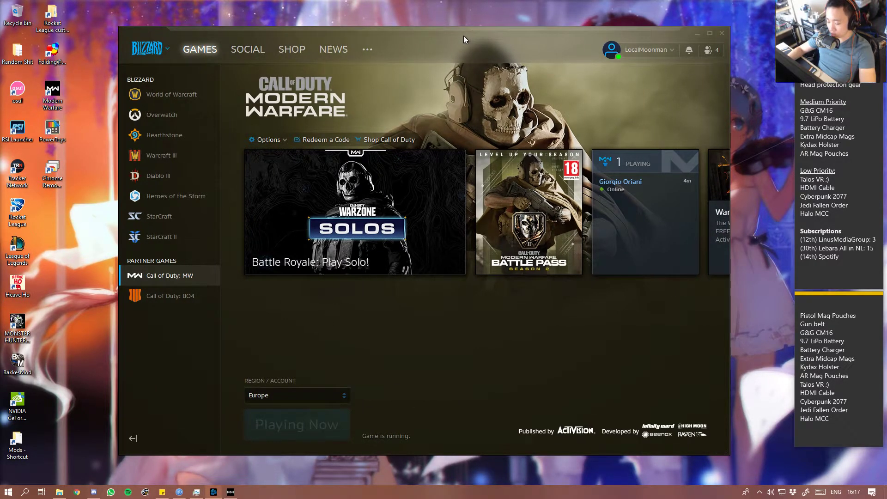